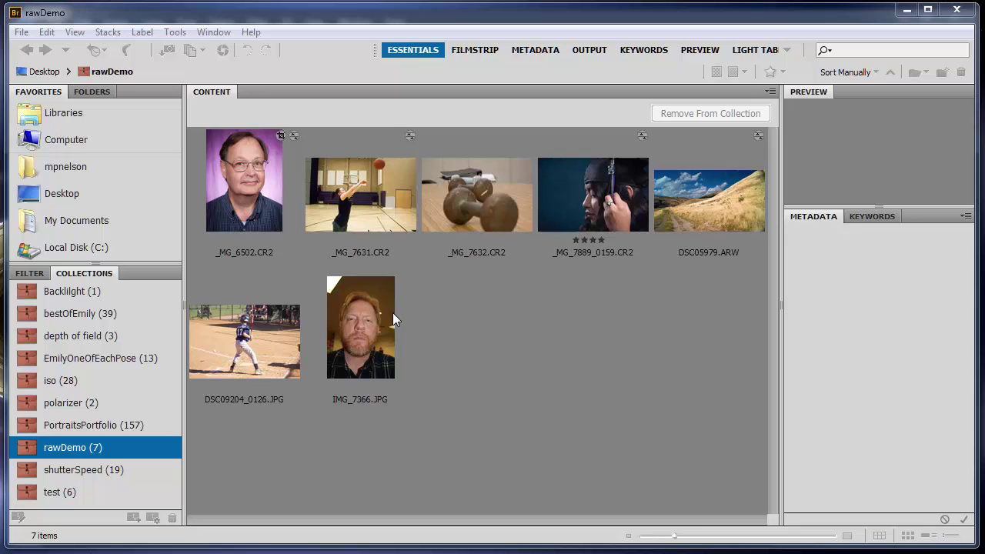
- Select DSC05979.ARW, _MG_6502.CR2 and DSC09204_0126.JPG in Bridge and open their context menu
click(678, 200)
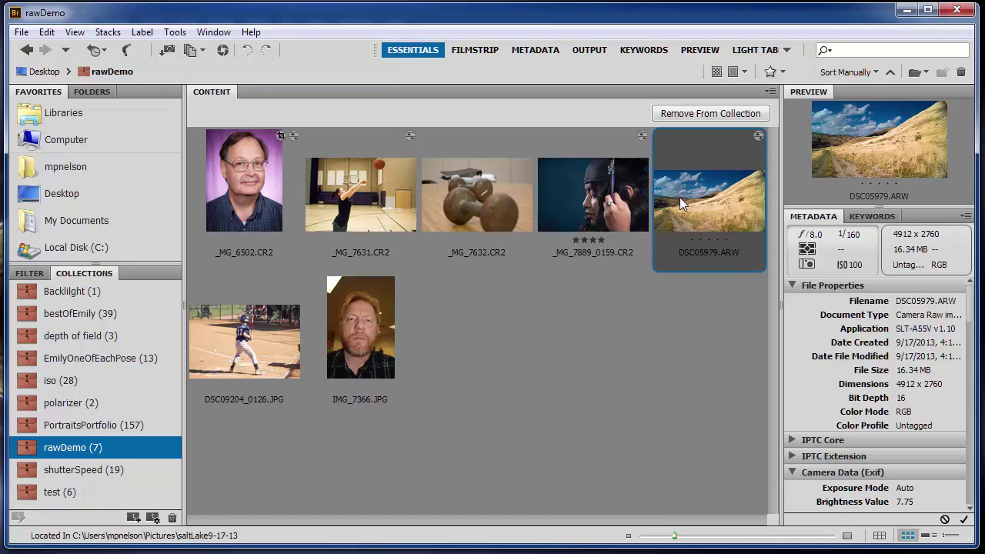
ctrl+click(247, 195)
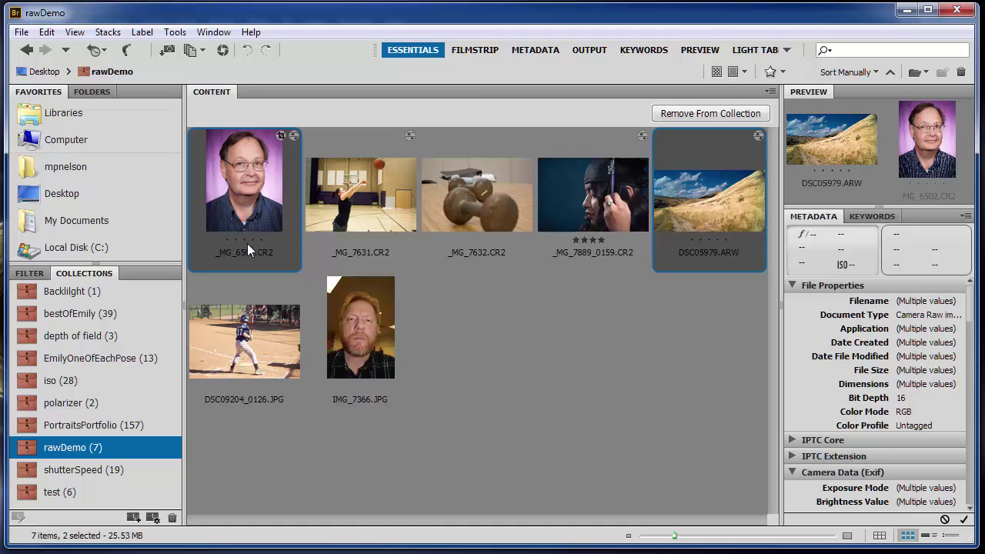
ctrl+click(257, 325)
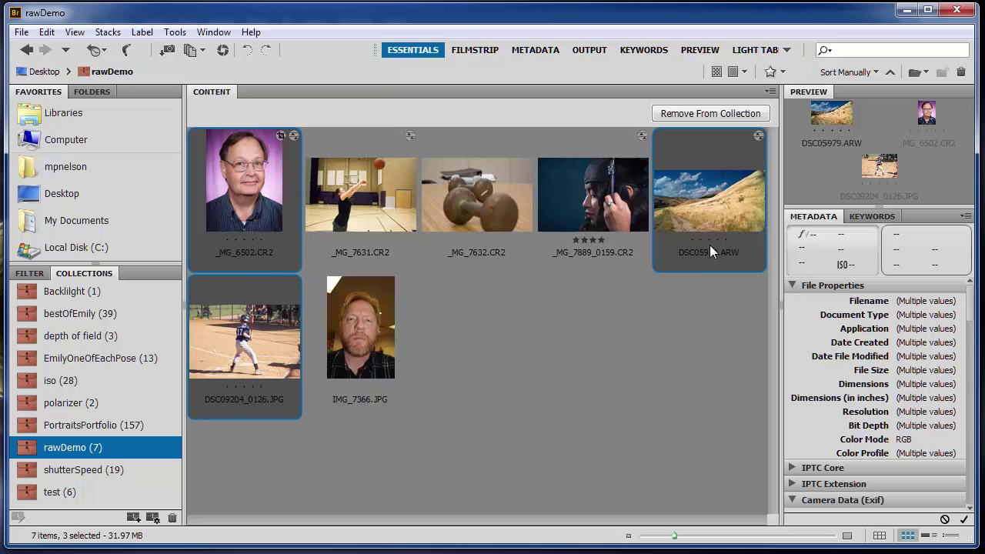
right_click(274, 314)
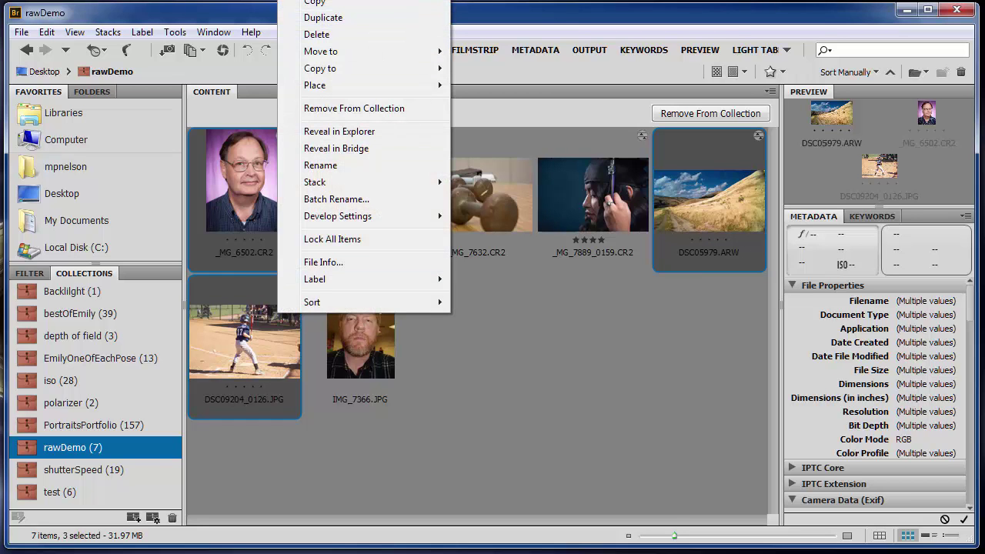
- Open the three selected photos in Camera Raw with Ctrl+R and browse through to the baseball photo
key(ctrl+r)
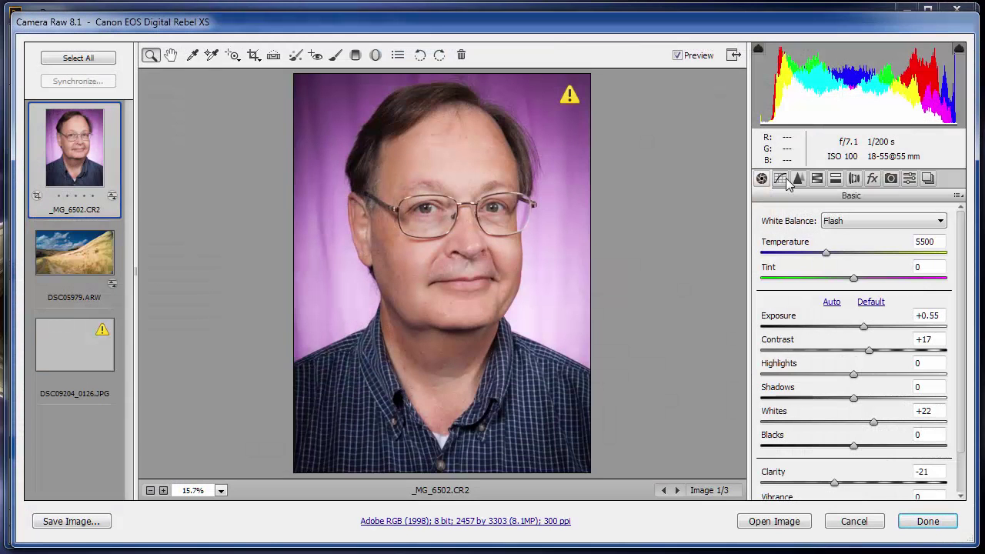
click(80, 254)
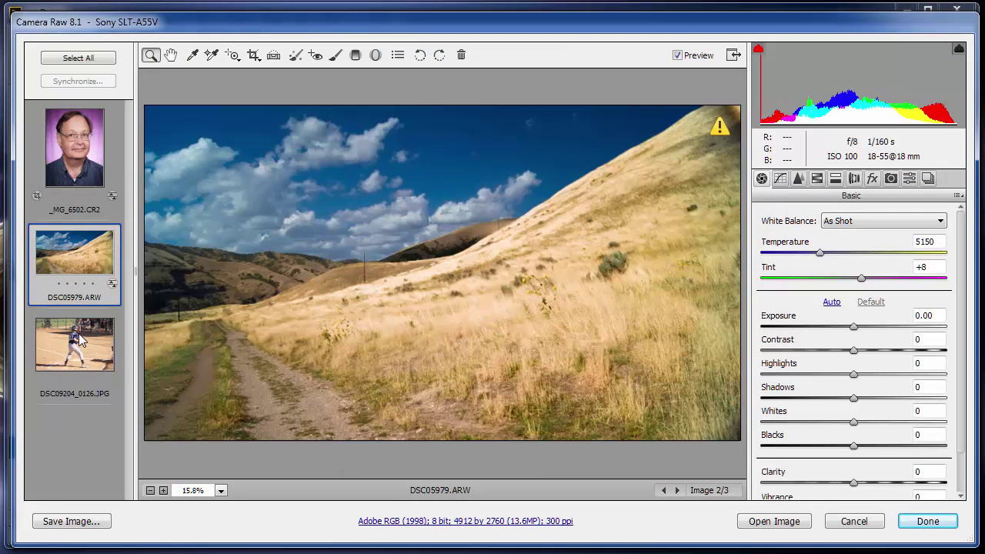
click(78, 341)
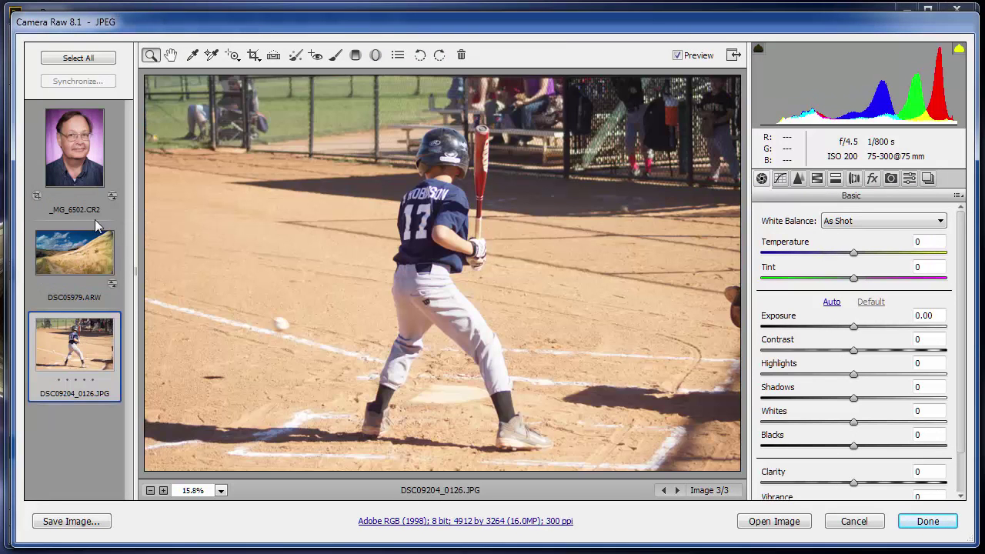
key(Up)
key(Up)
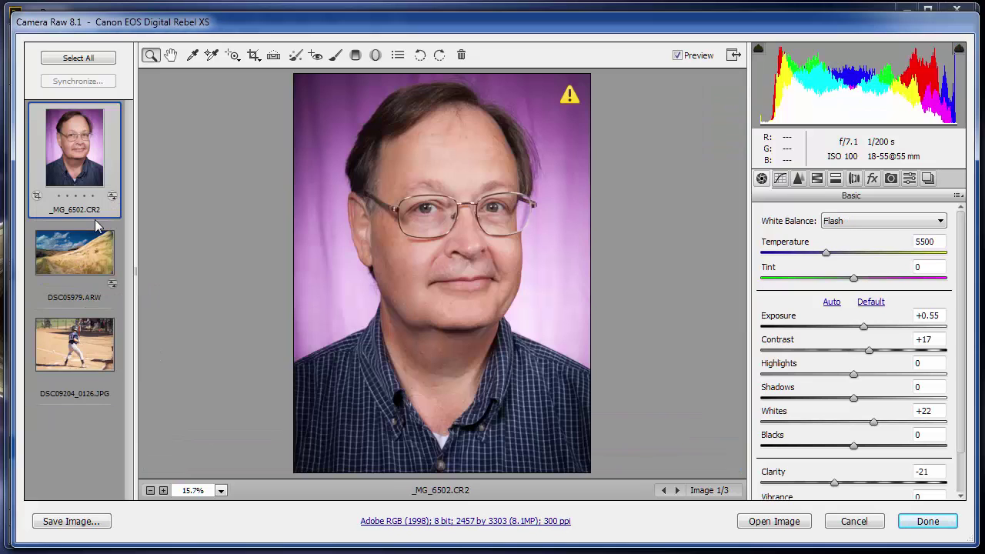
key(Down)
key(Down)
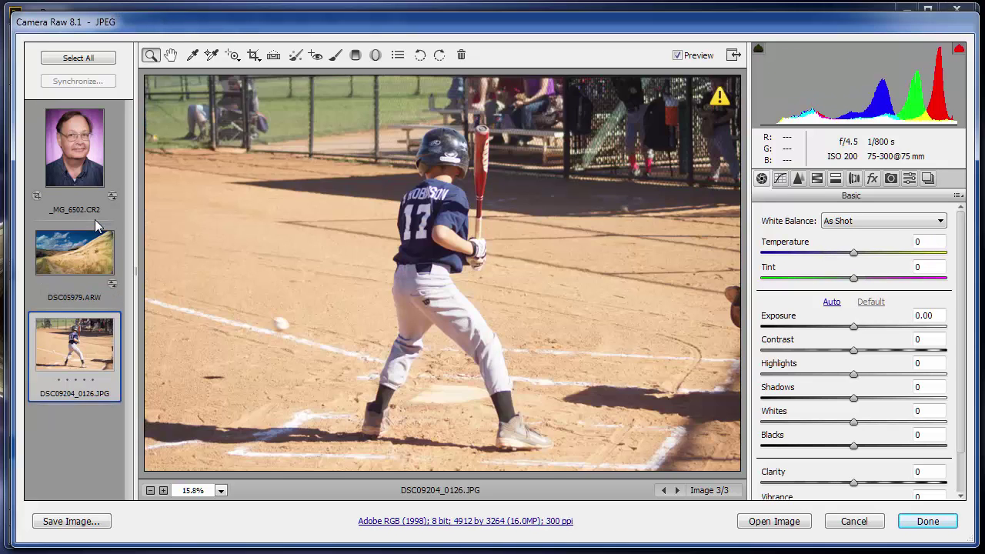
key(Up)
key(Up)
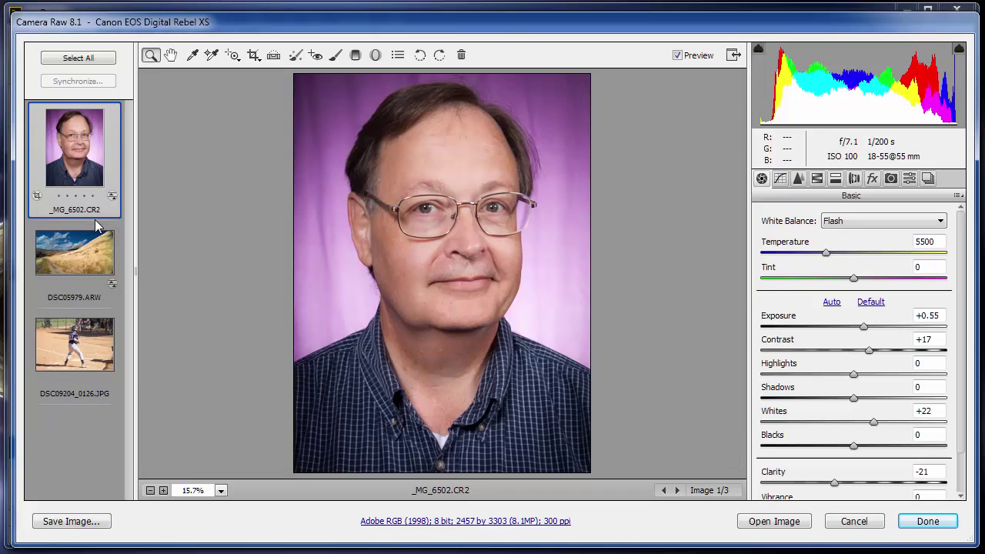
key(Down)
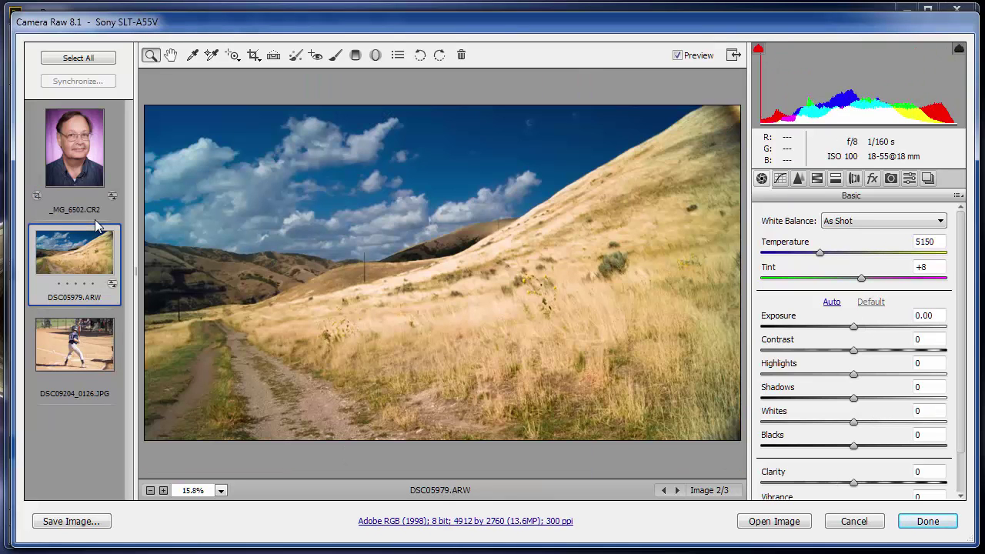
key(Down)
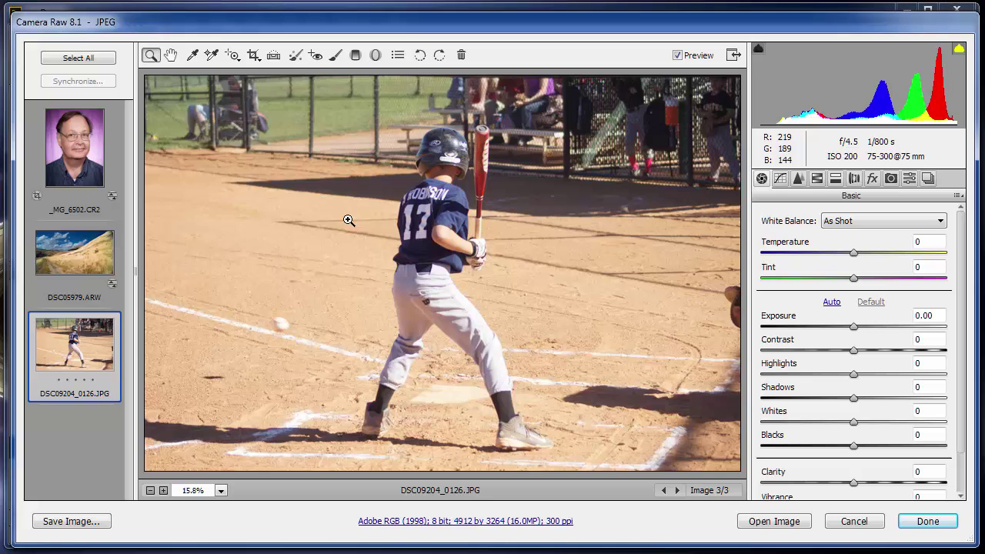
- Saturate the infield dirt with the targeted Saturation tool to Oranges +65, then ease Yellows to +45
click(233, 56)
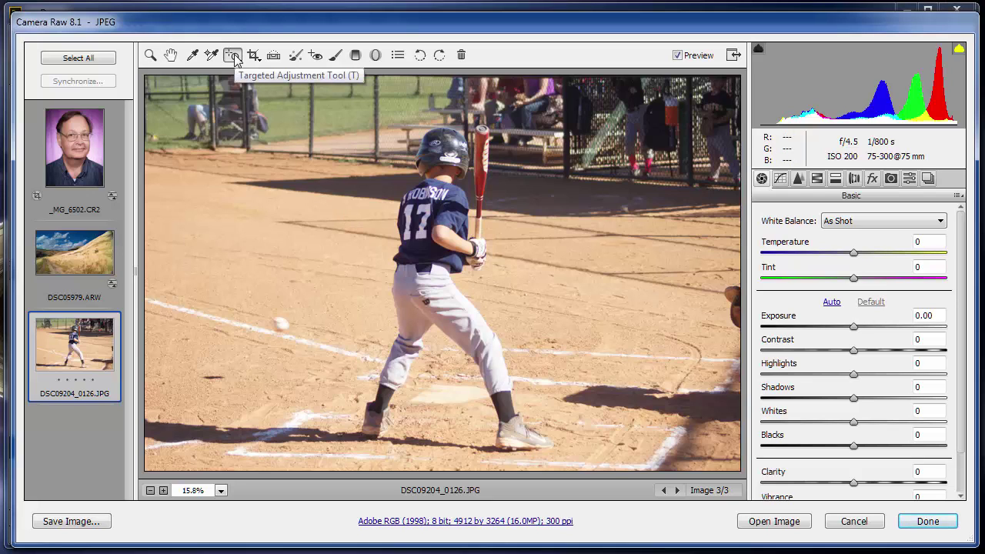
click(234, 57)
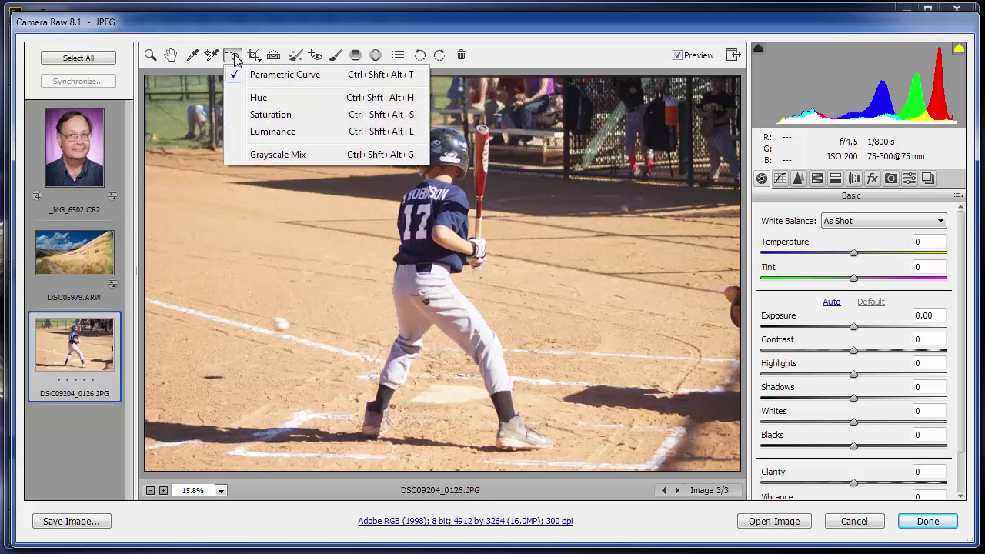
click(275, 114)
drag(233, 259, 282, 257)
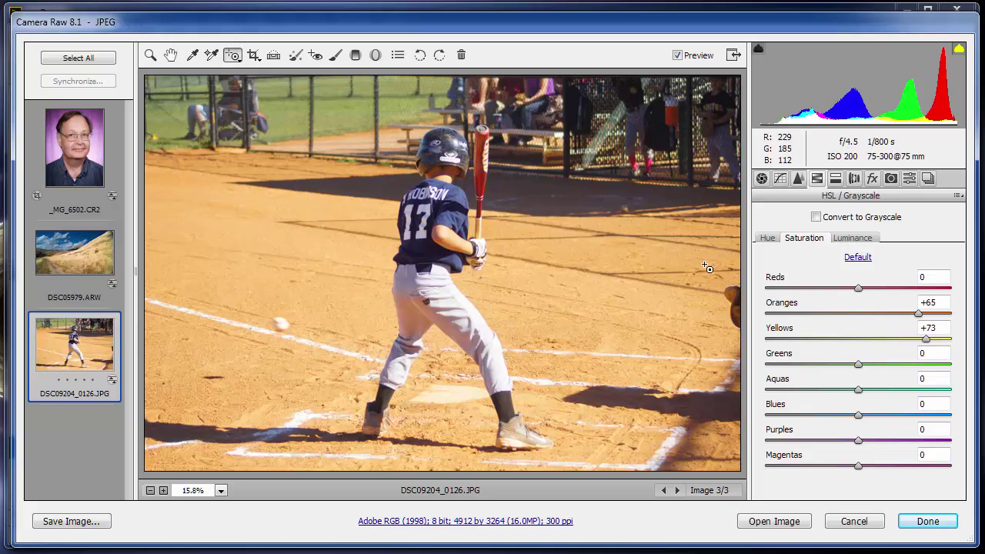
drag(927, 341, 901, 346)
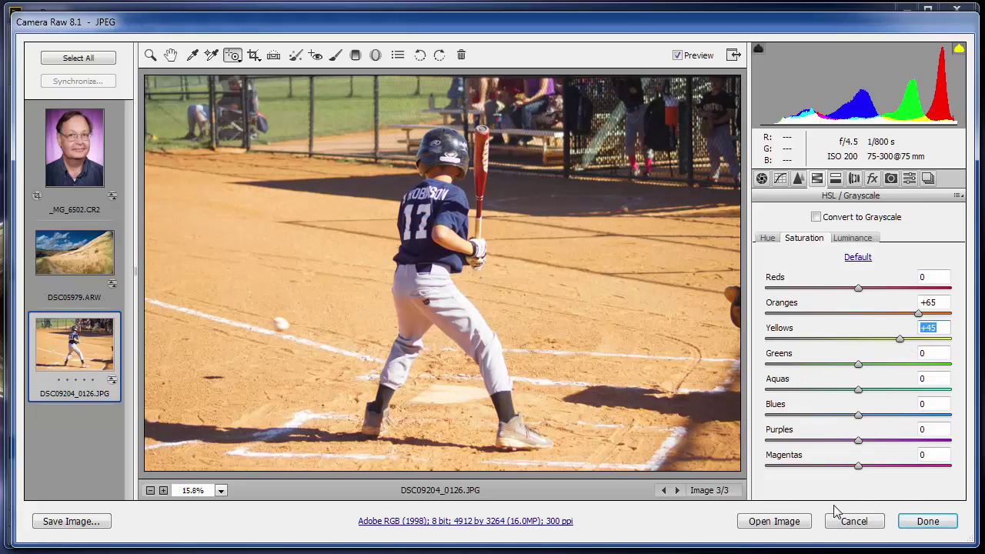
- Review the portrait and landscape photos, select all three, and bring up Save Options
click(97, 173)
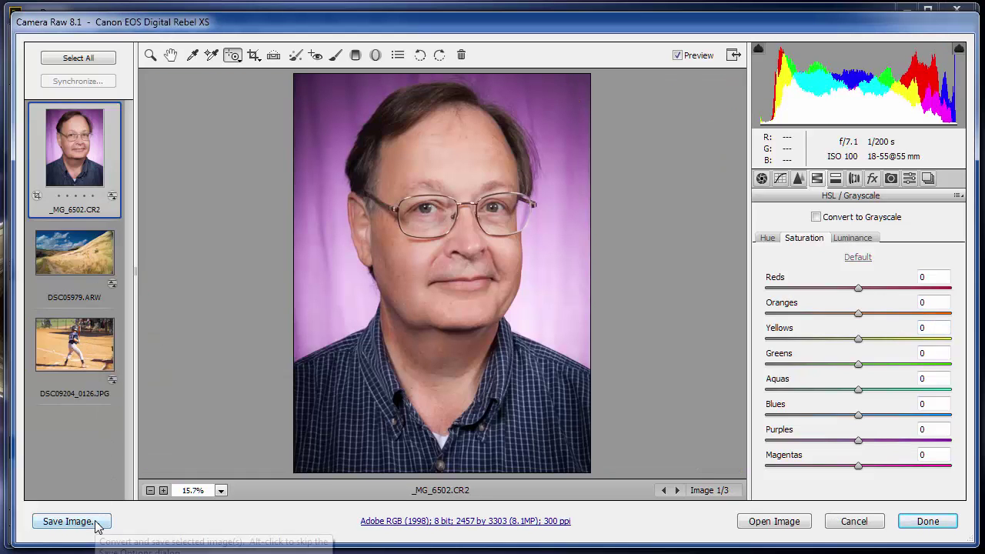
click(81, 260)
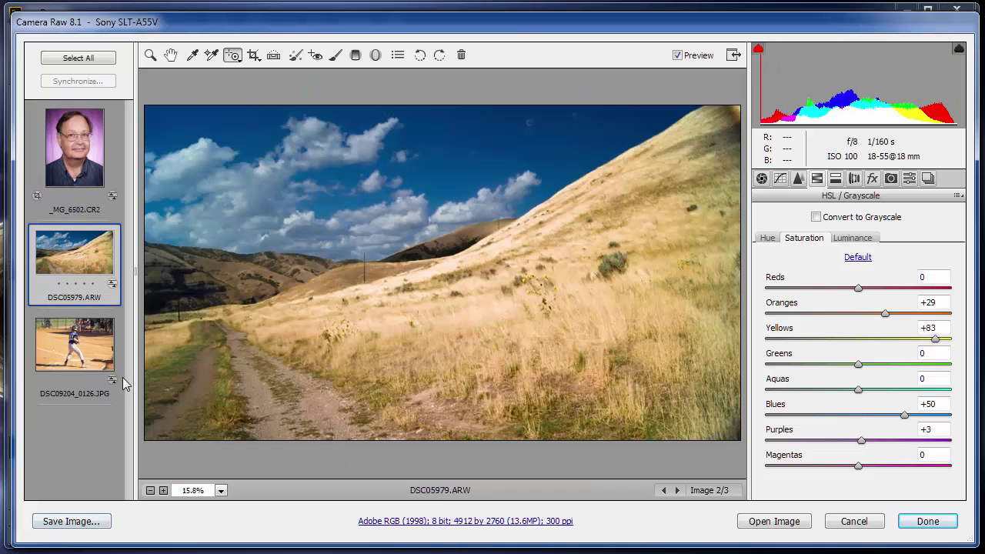
click(99, 169)
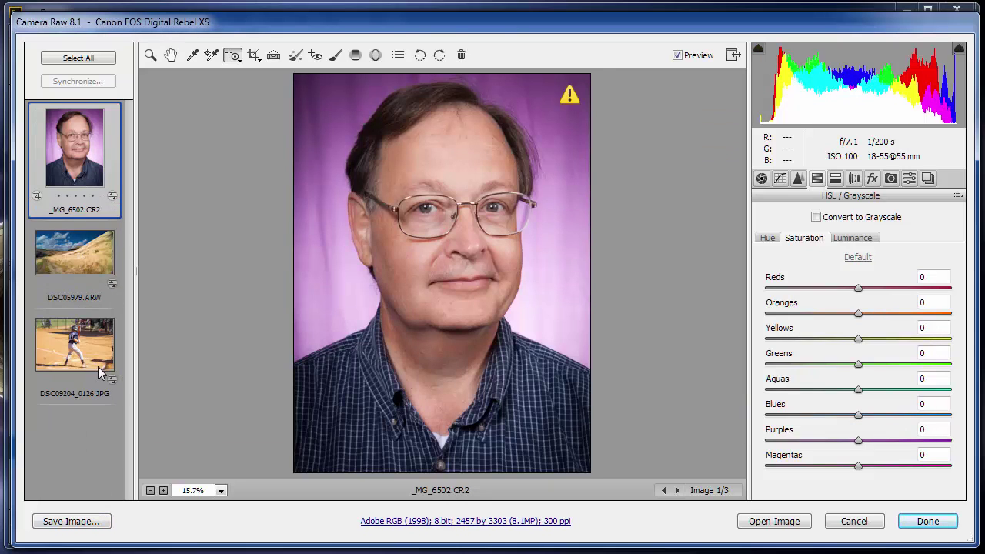
shift+click(74, 343)
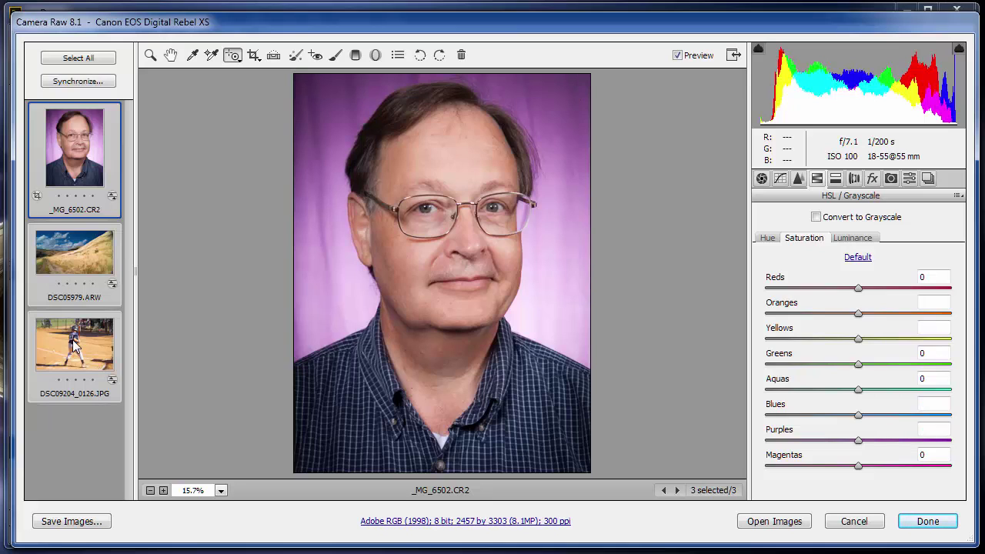
click(71, 521)
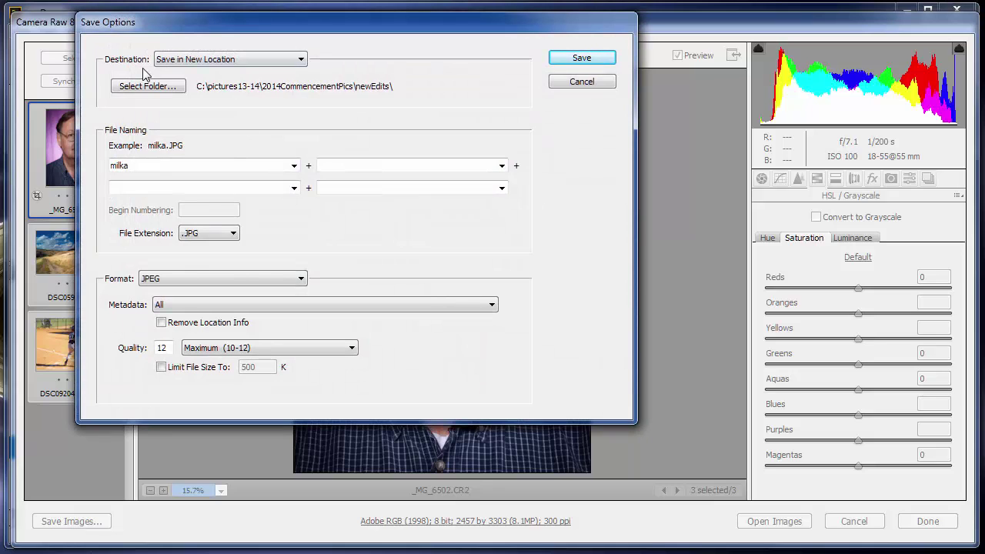
- Clear the old 'milka' file name and keep saving to a new location
drag(153, 166, 83, 175)
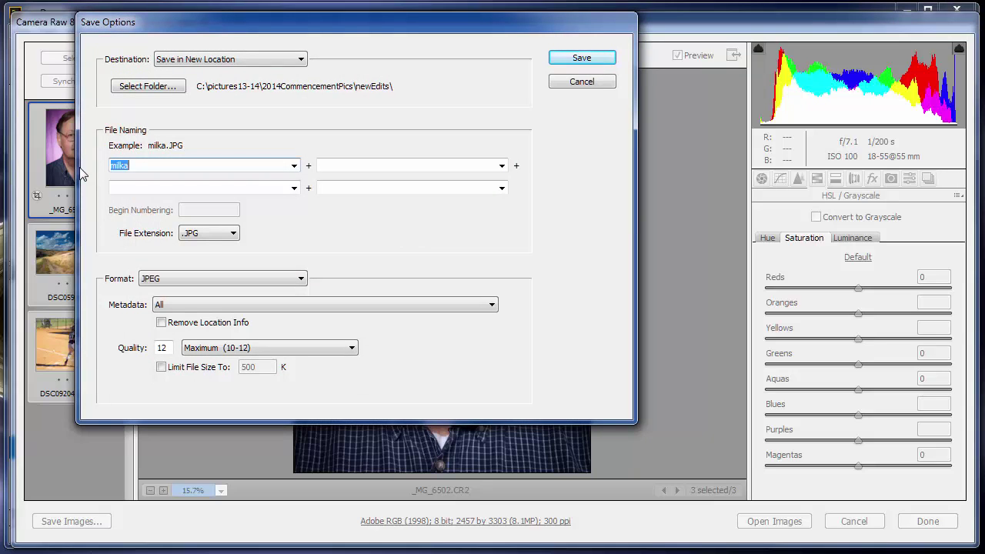
key(BackSpace)
click(207, 61)
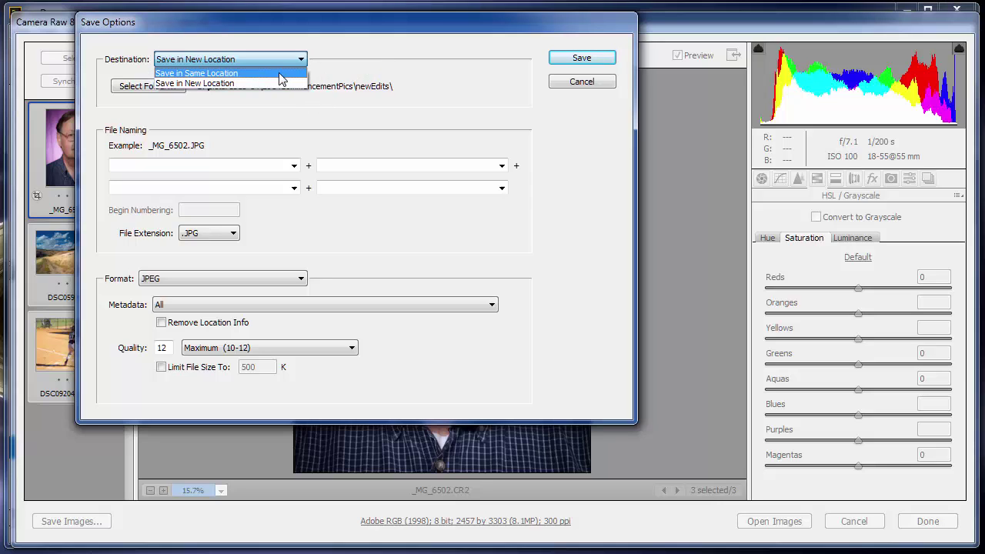
click(228, 83)
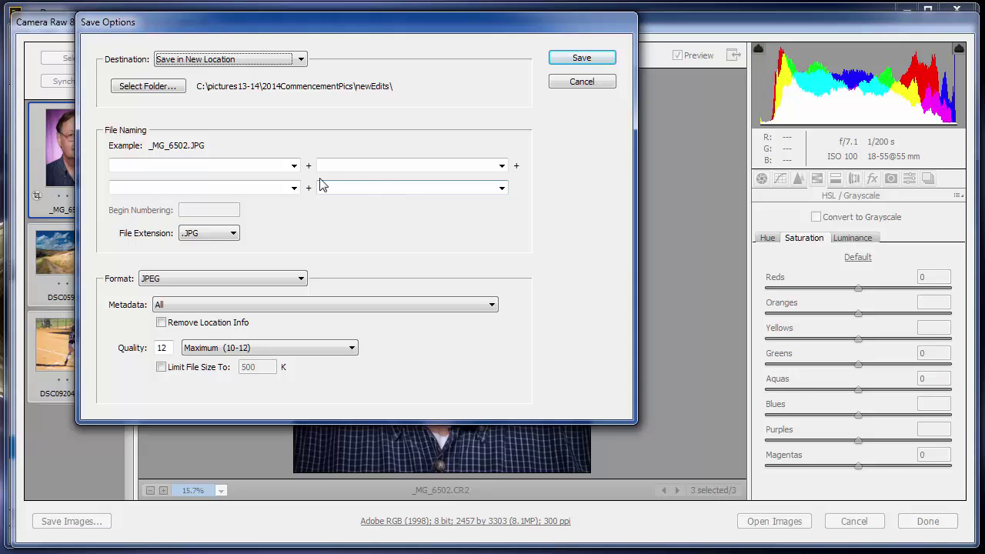
- Name files Bob + 2 Digit Serial Number + mmddyy (date), leaving the fourth part empty
click(294, 165)
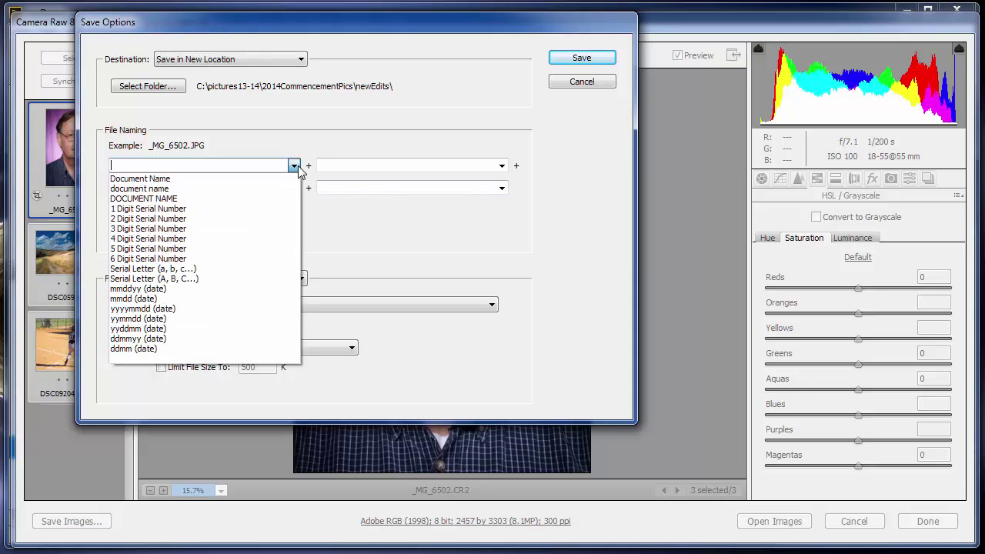
click(229, 179)
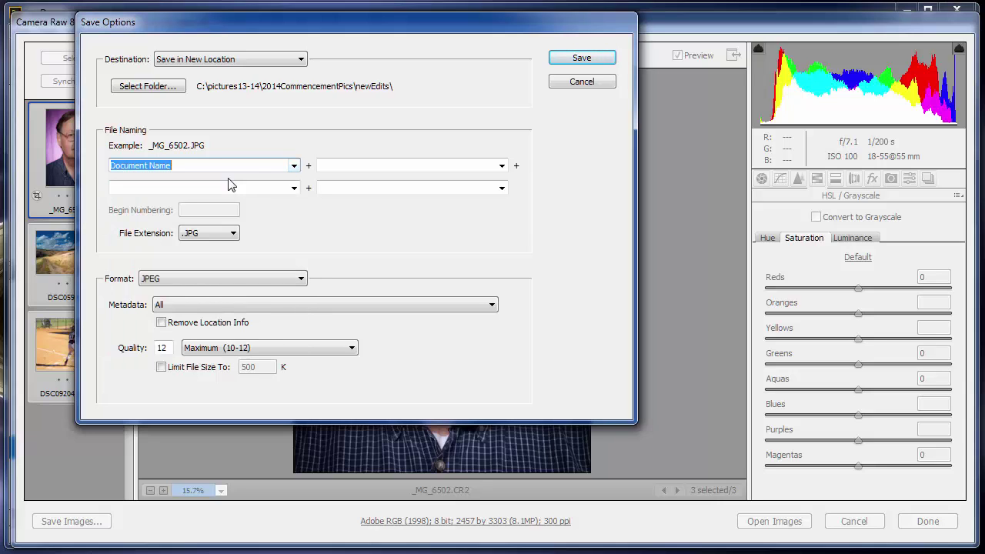
text(Bob)
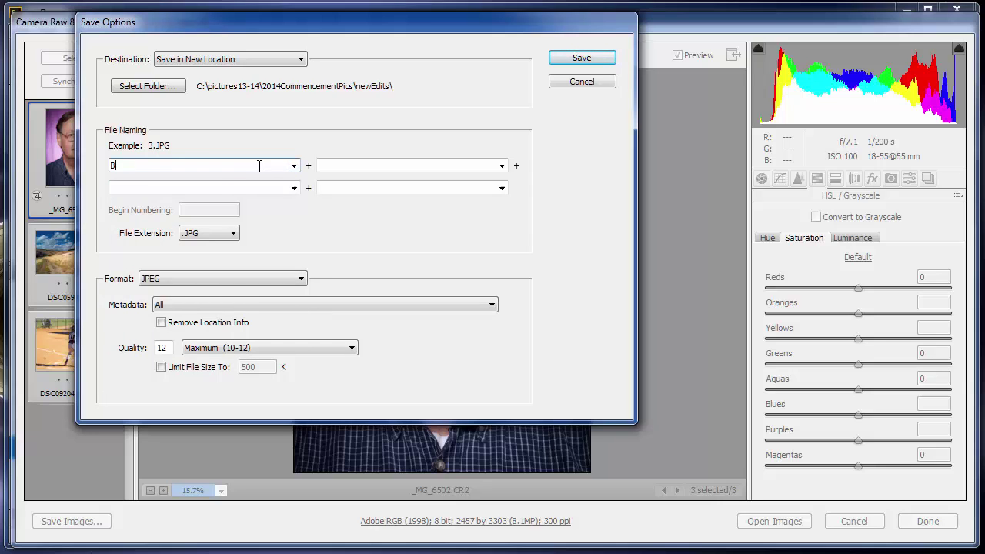
key(BackSpace)
key(BackSpace)
text(ob)
click(502, 166)
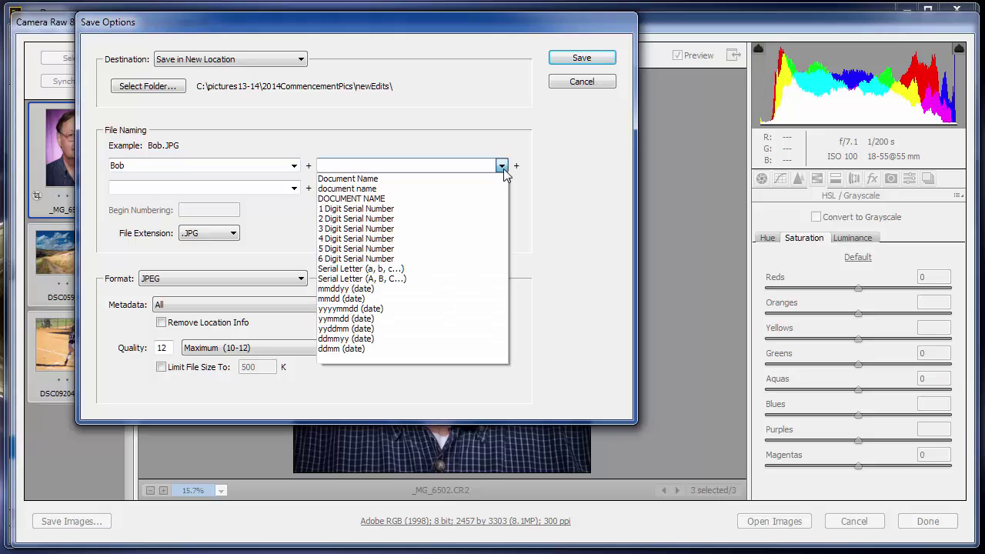
click(430, 220)
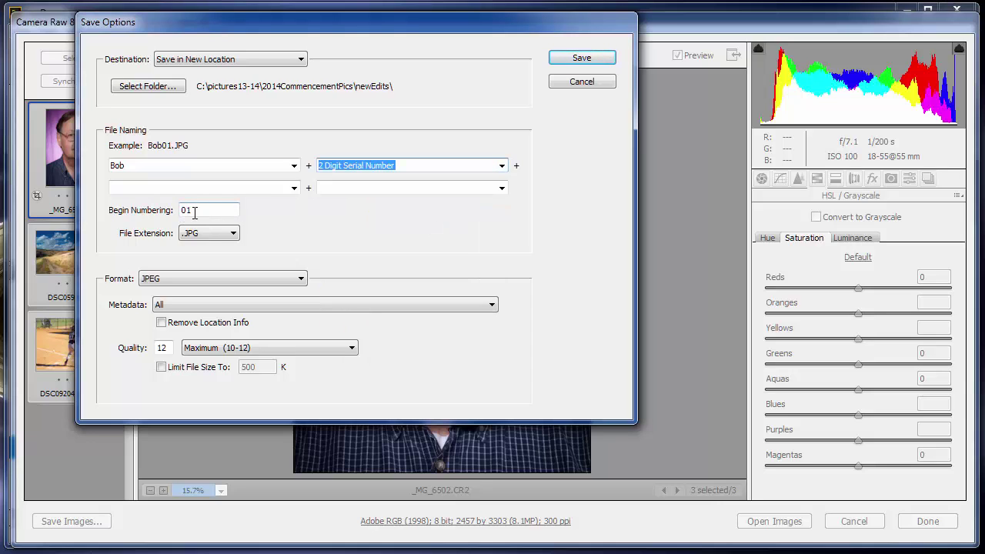
click(294, 188)
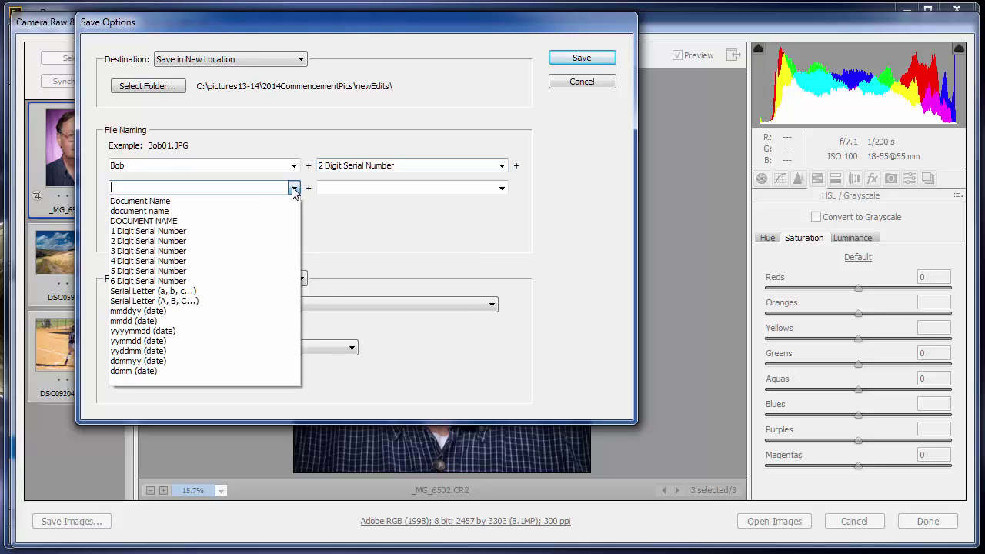
click(162, 311)
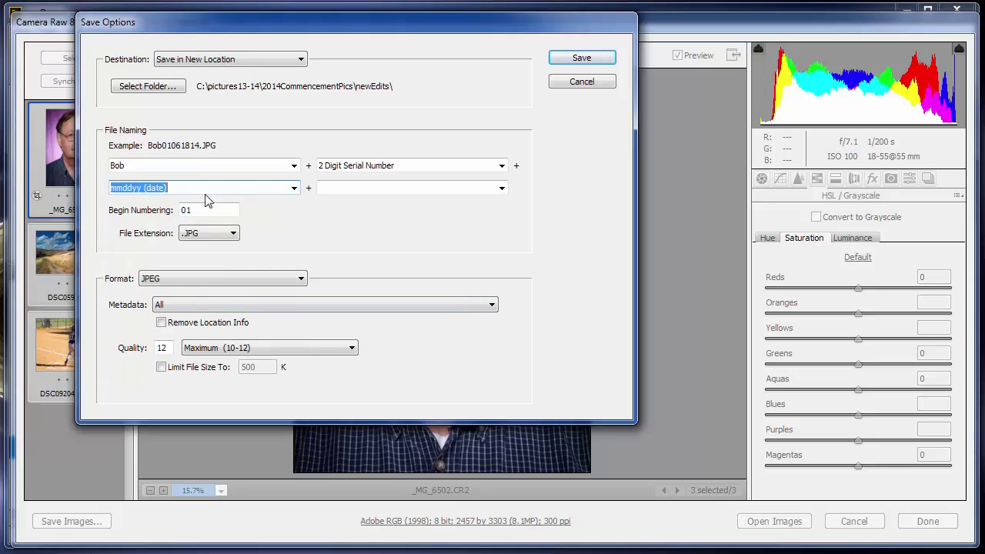
click(501, 188)
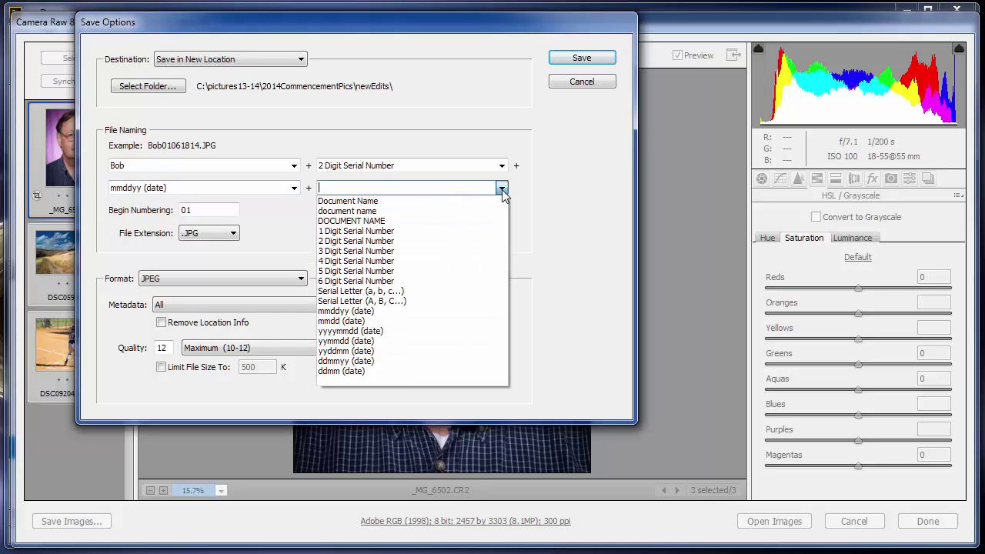
click(590, 226)
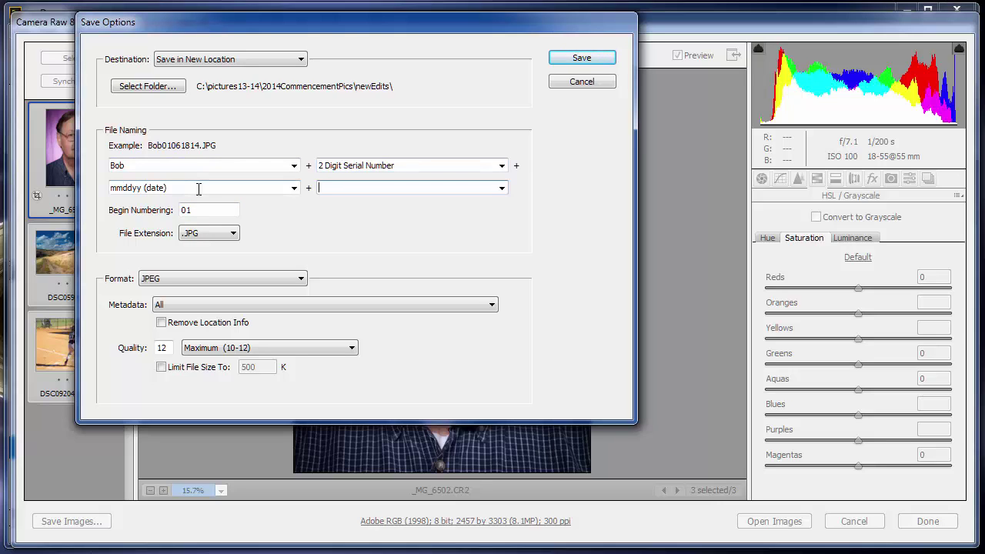
- Create a new Desktop folder named photosForBob and choose it as the save folder
click(163, 88)
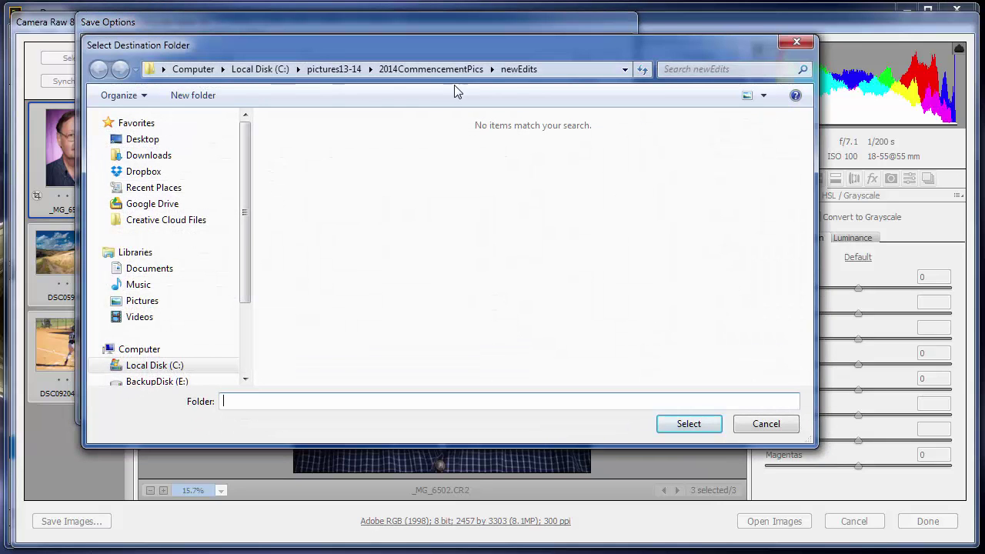
click(157, 140)
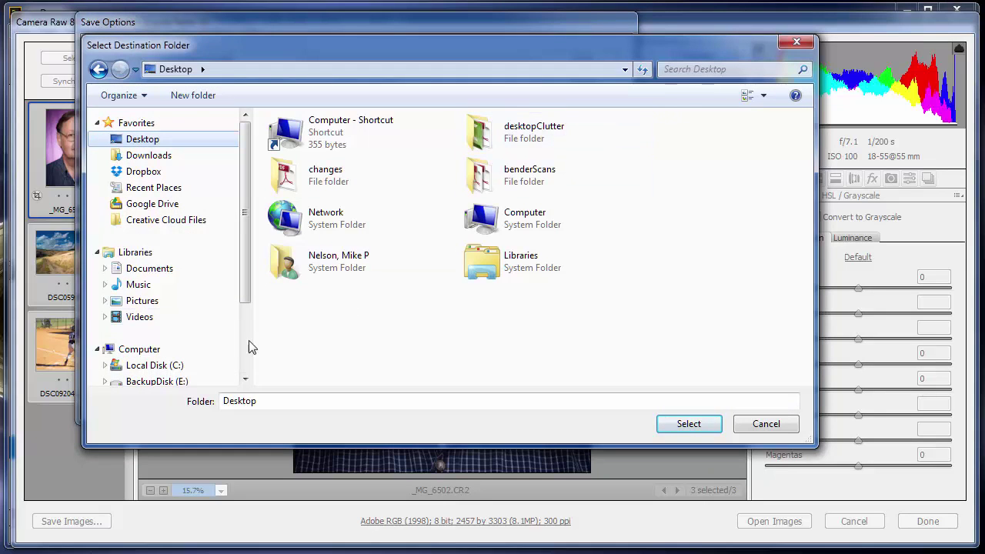
click(193, 96)
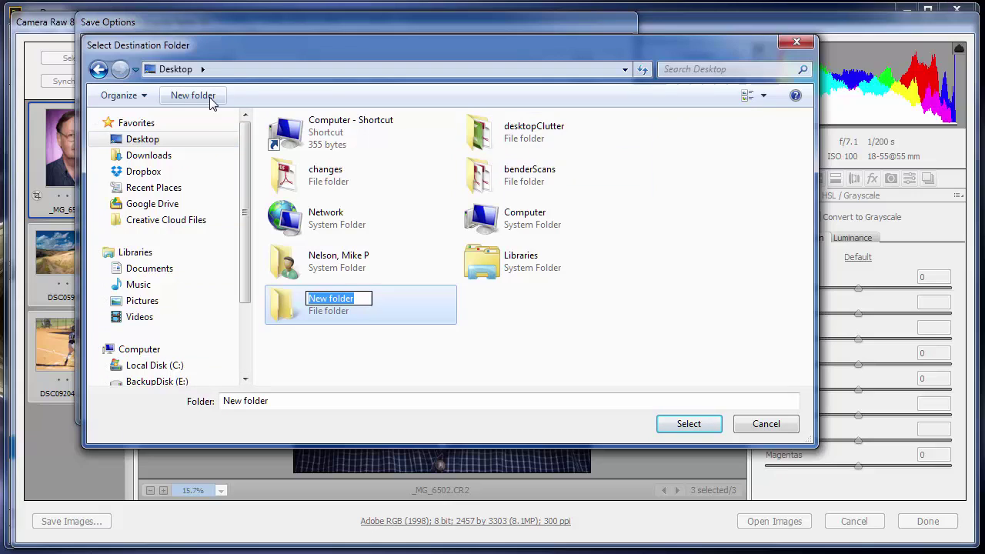
text(phot)
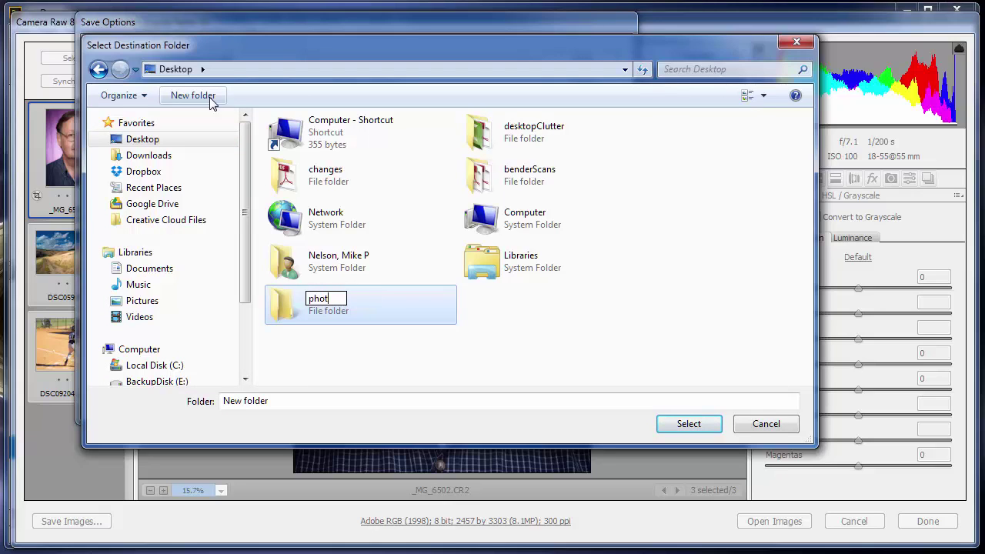
text(osForBob)
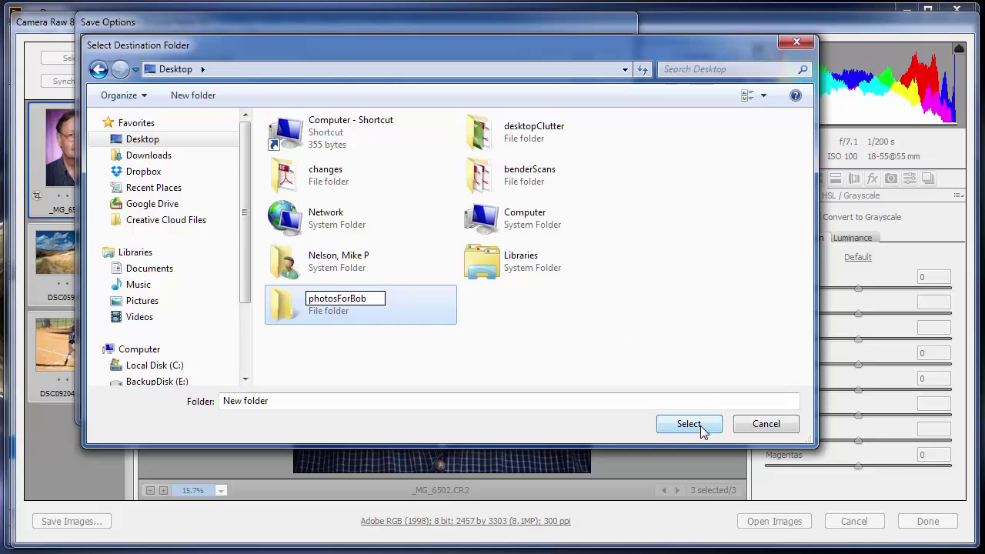
click(317, 342)
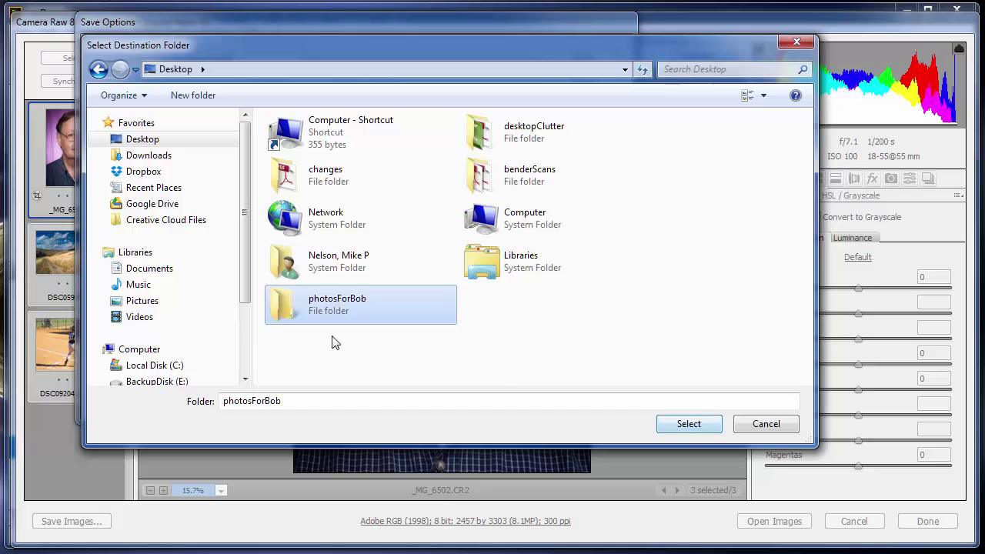
click(688, 424)
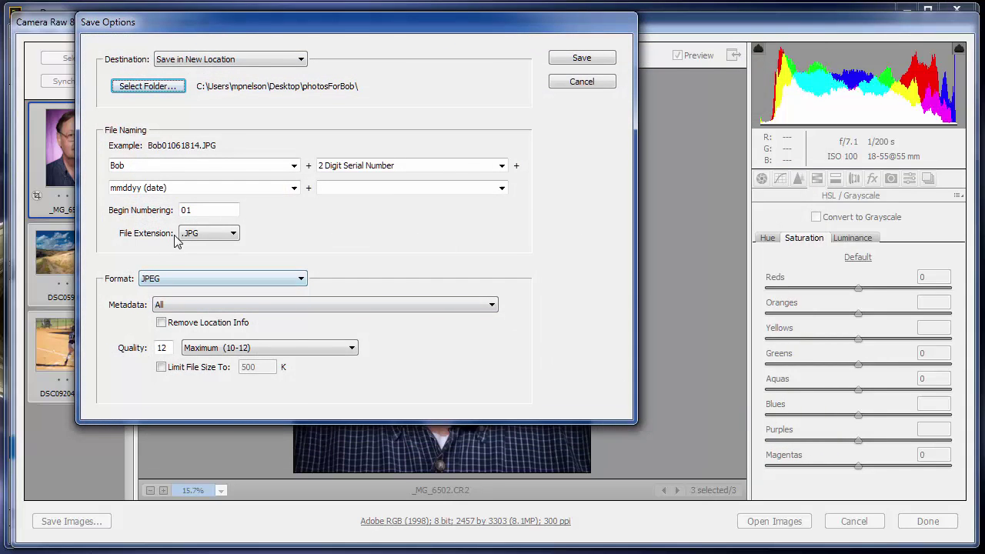
- Keep the .JPG extension and JPEG format, then save the three photos
click(204, 234)
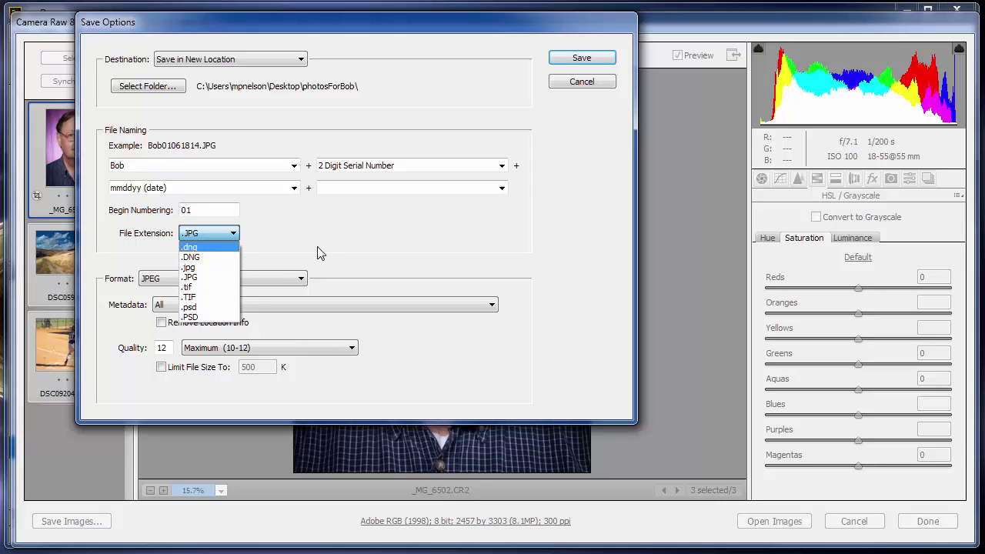
click(388, 246)
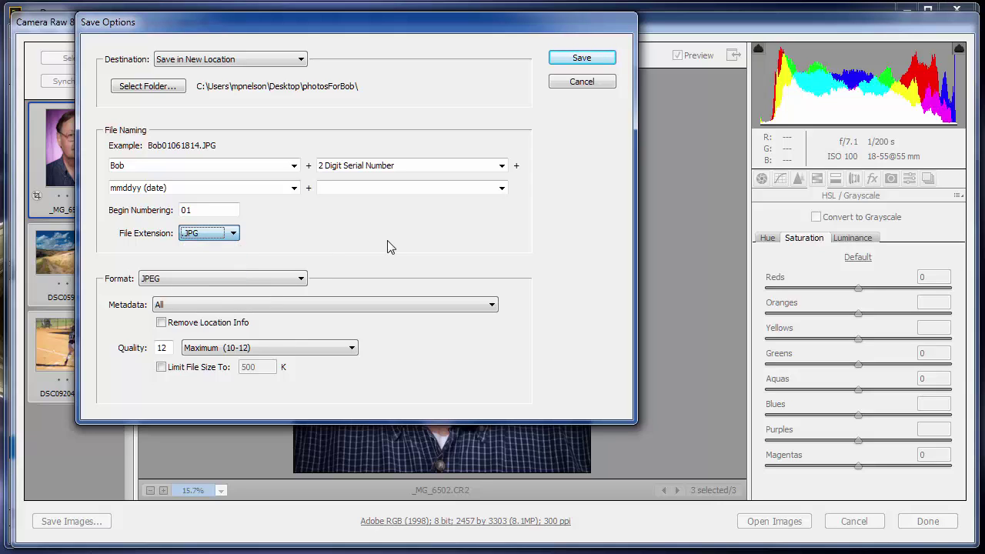
click(276, 284)
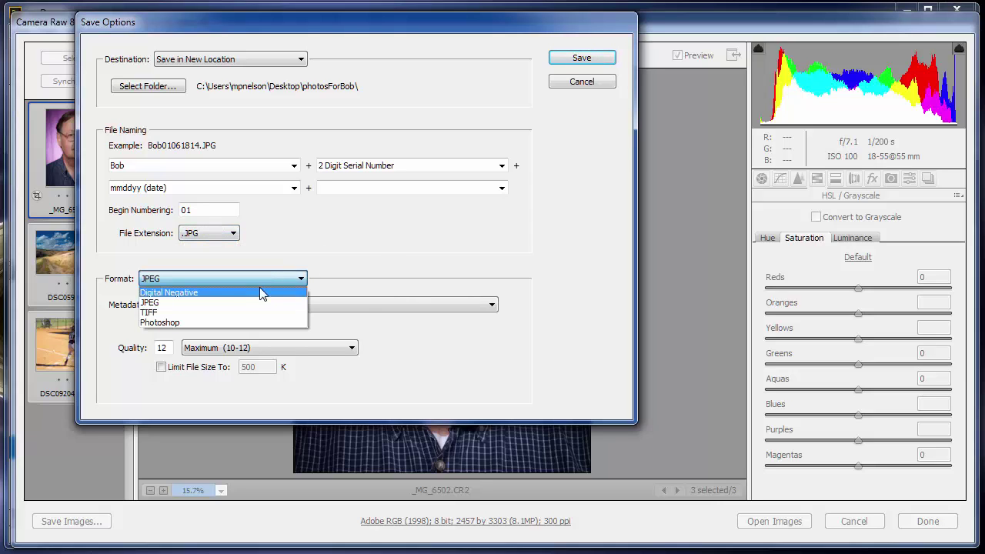
key(Down)
key(Down)
key(Down)
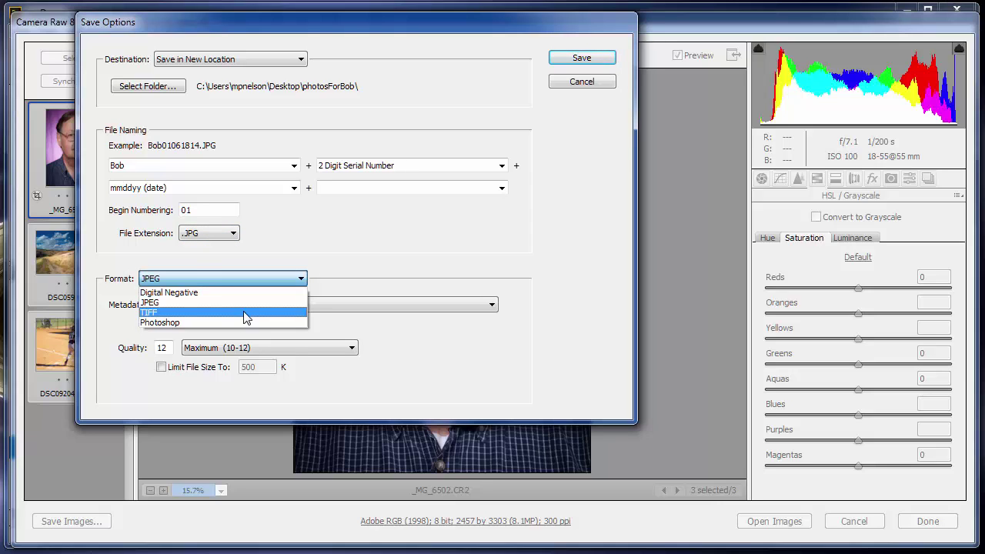
click(394, 270)
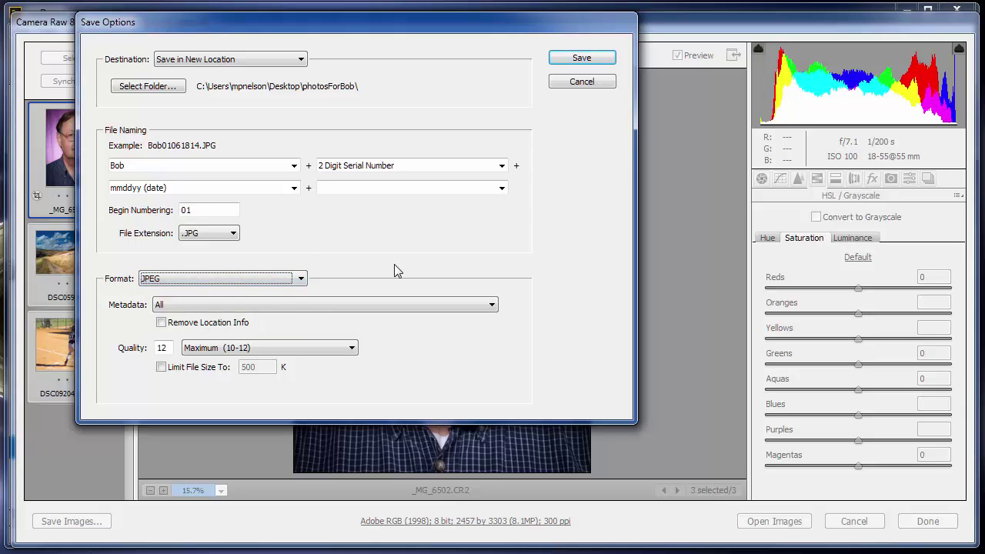
click(223, 239)
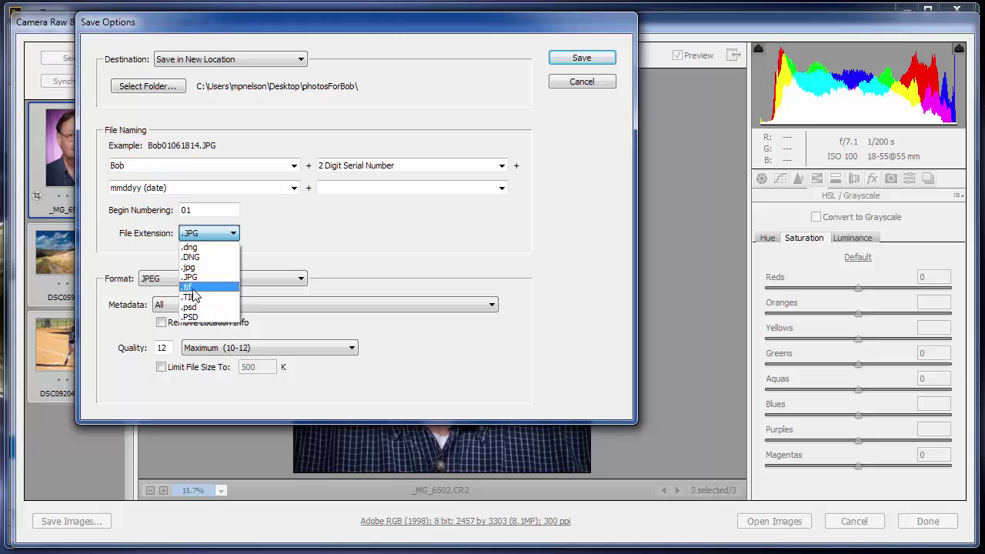
click(316, 241)
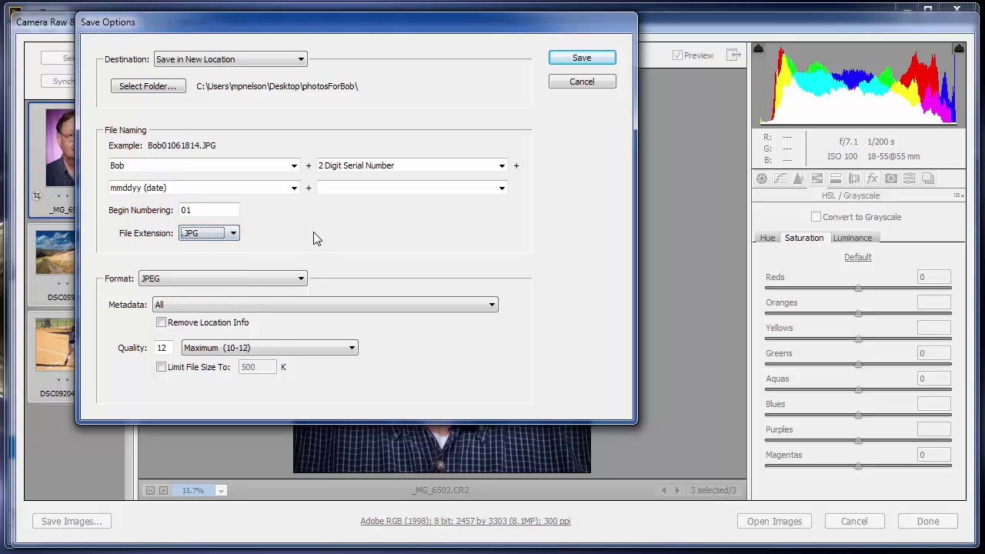
click(290, 280)
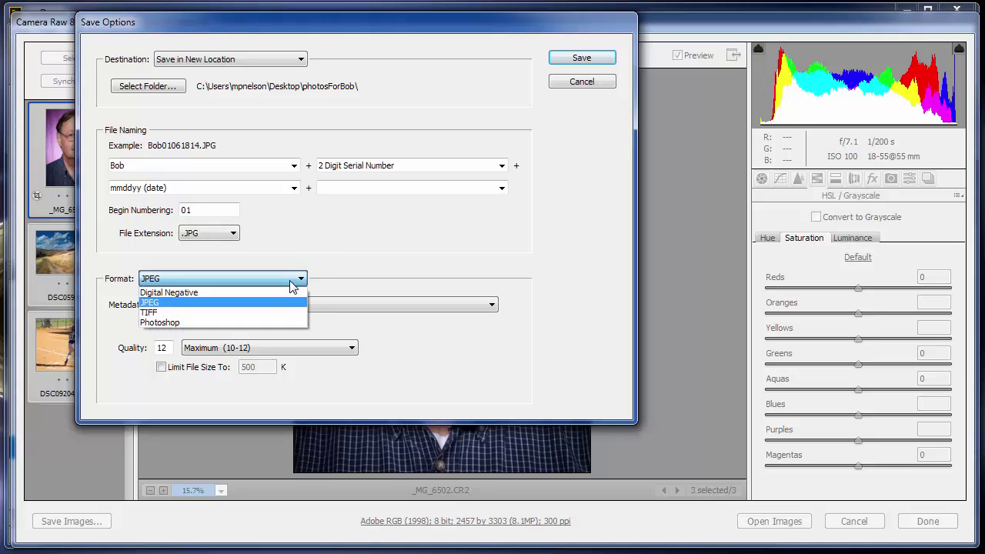
click(354, 232)
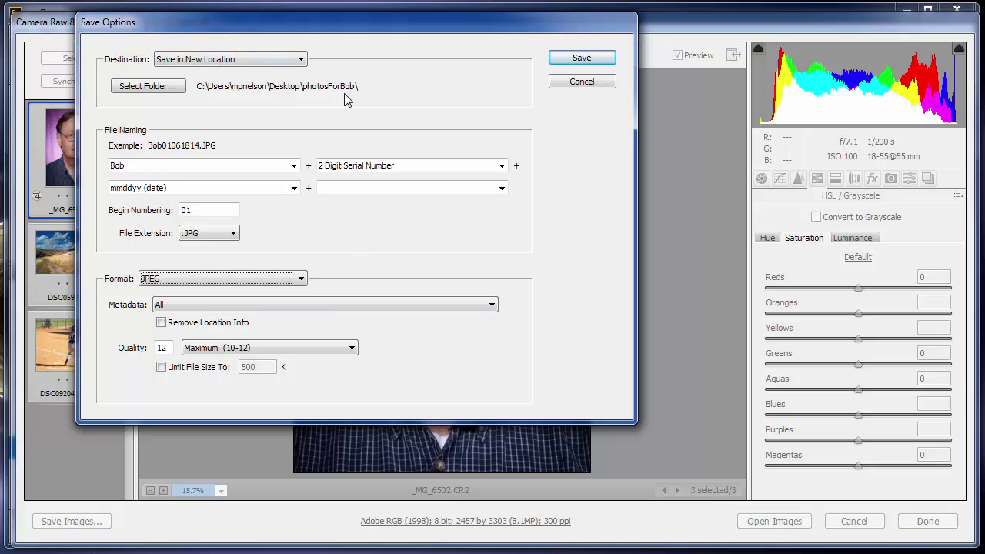
click(578, 61)
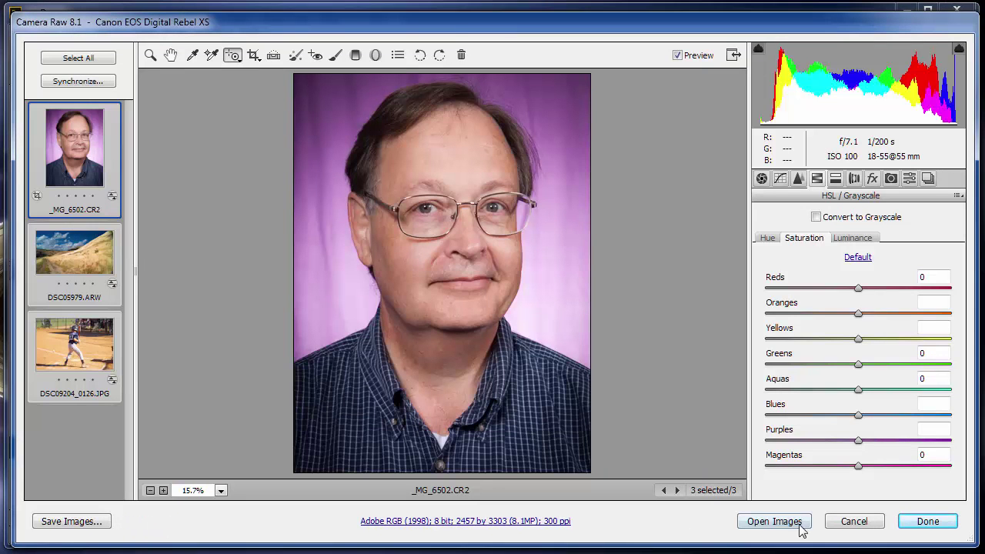
- Close Camera Raw with Done and browse to the Desktop in Bridge
click(926, 521)
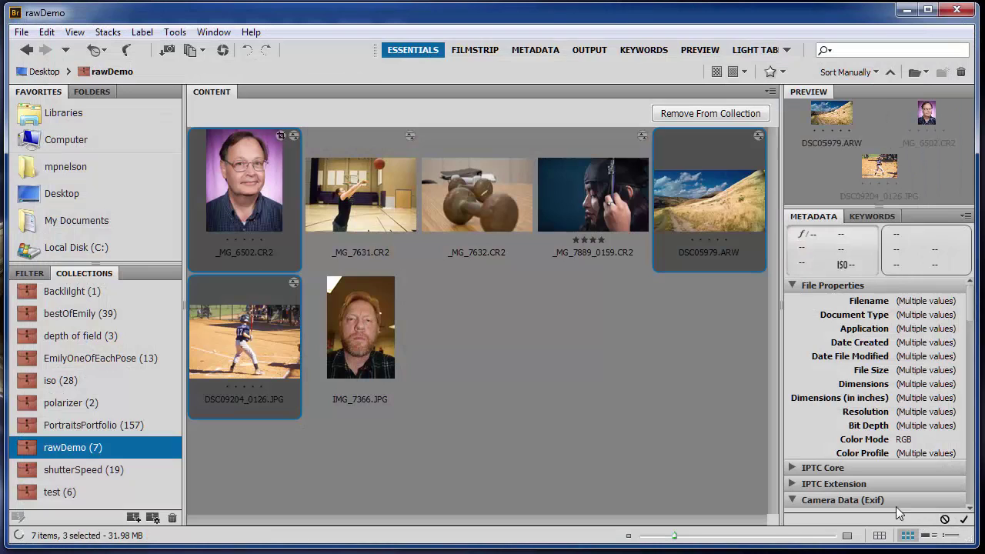
click(65, 192)
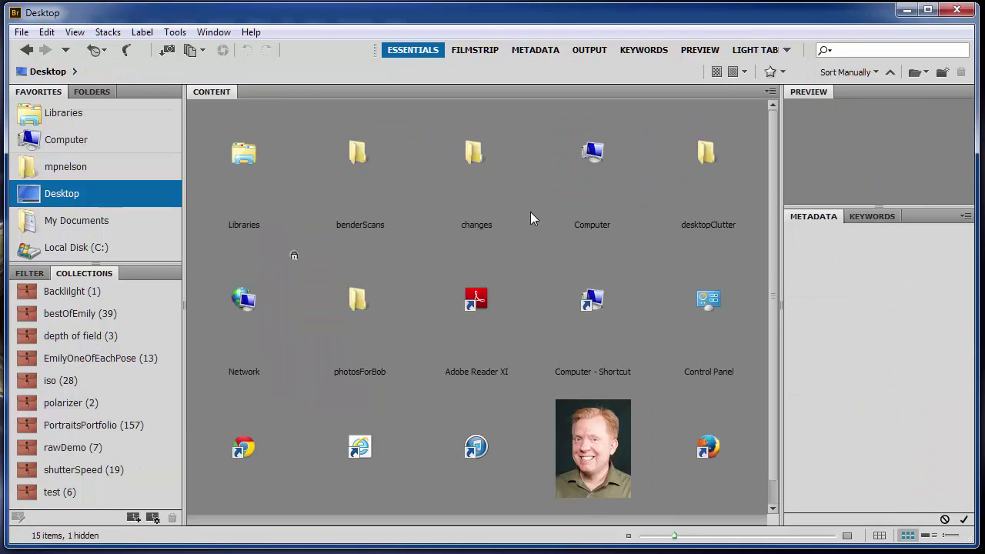
- Open photosForBob to check Bob01061814.JPG, Bob02061814.JPG and Bob03061814.JPG
double_click(357, 305)
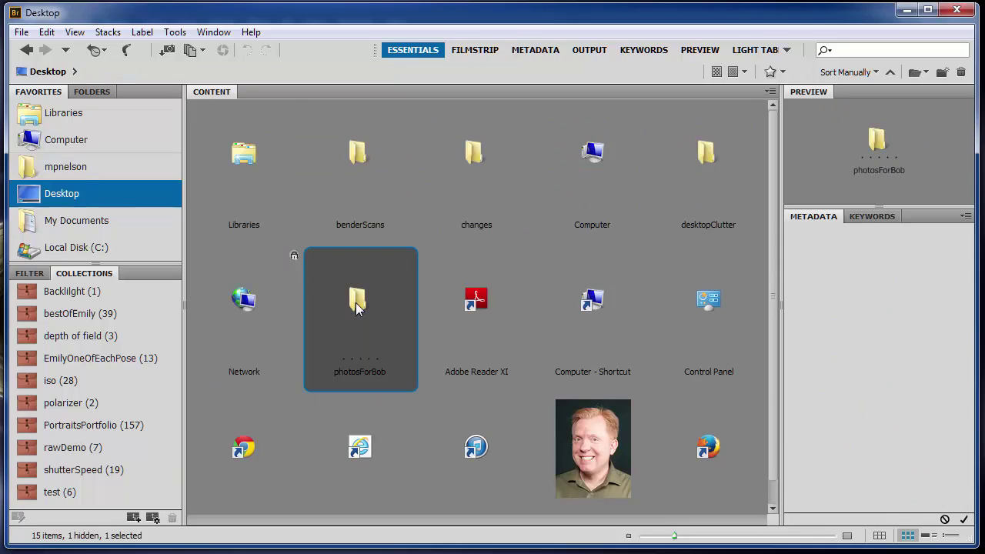